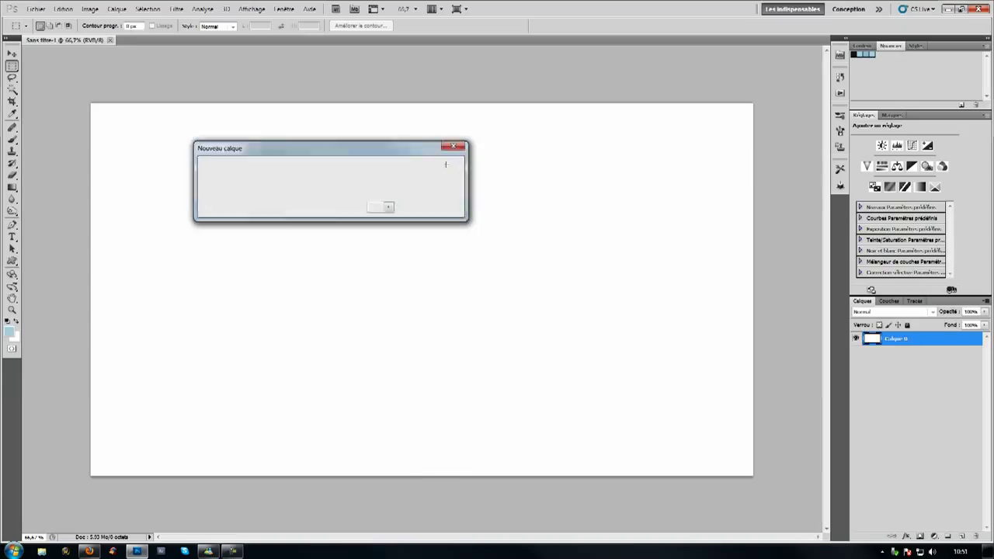
Step: Set up the Gradient tool with the foreground-to-background preset, using dark blue 0f1c25 as foreground and black as background
click(11, 191)
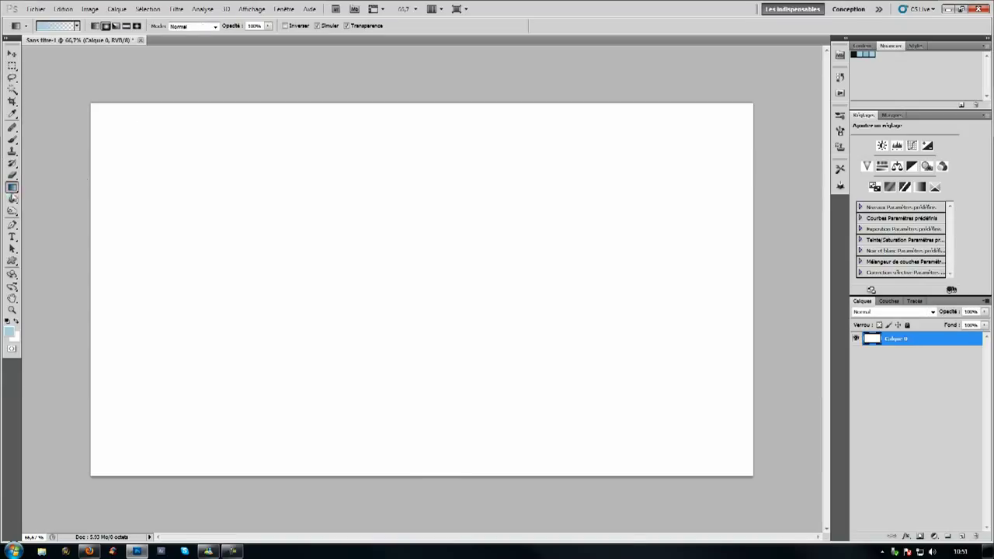
click(857, 52)
click(77, 28)
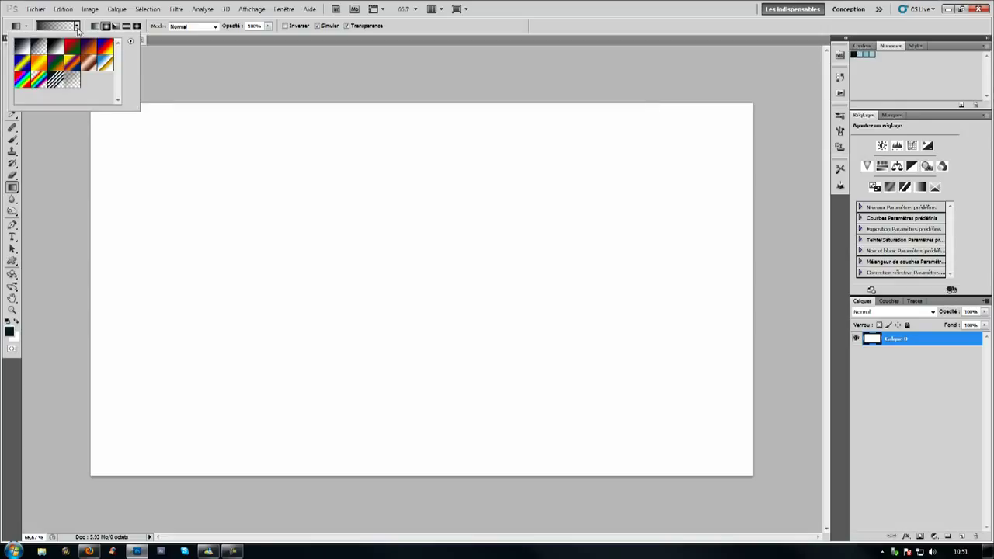
click(23, 44)
click(77, 29)
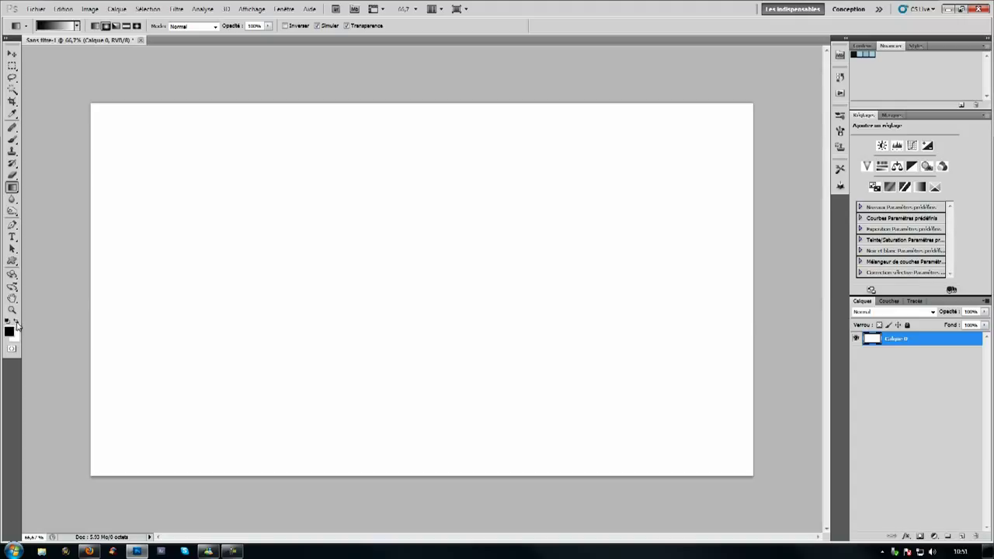
click(17, 323)
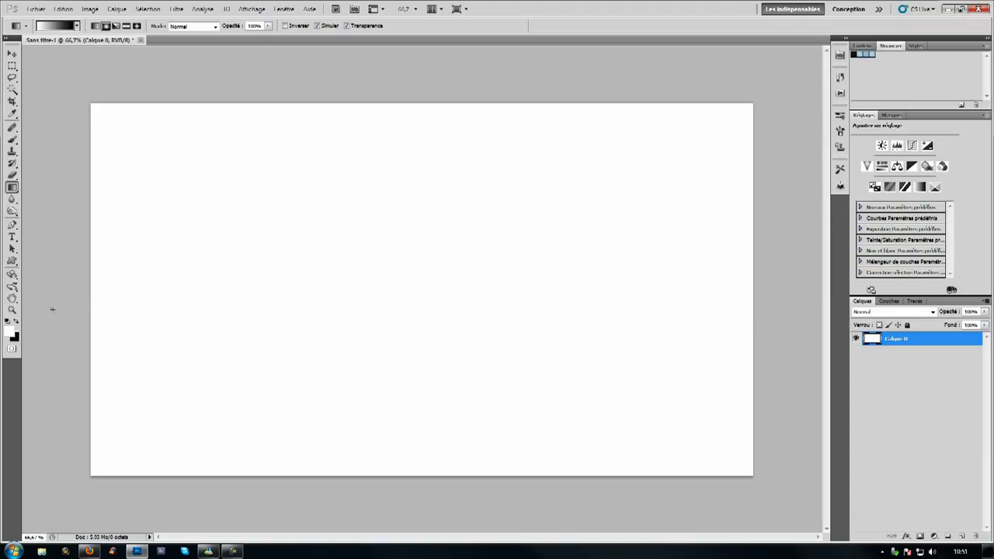
click(858, 52)
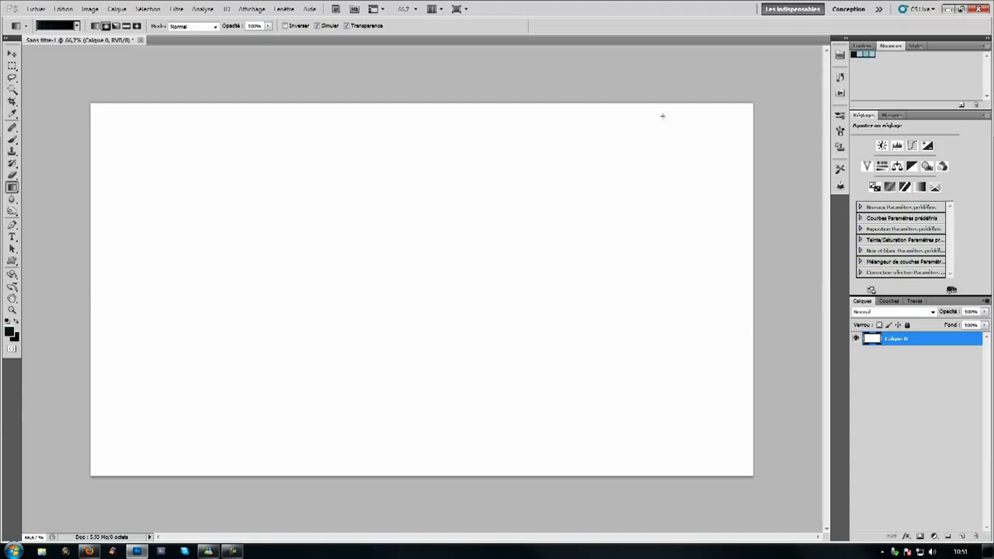
click(10, 333)
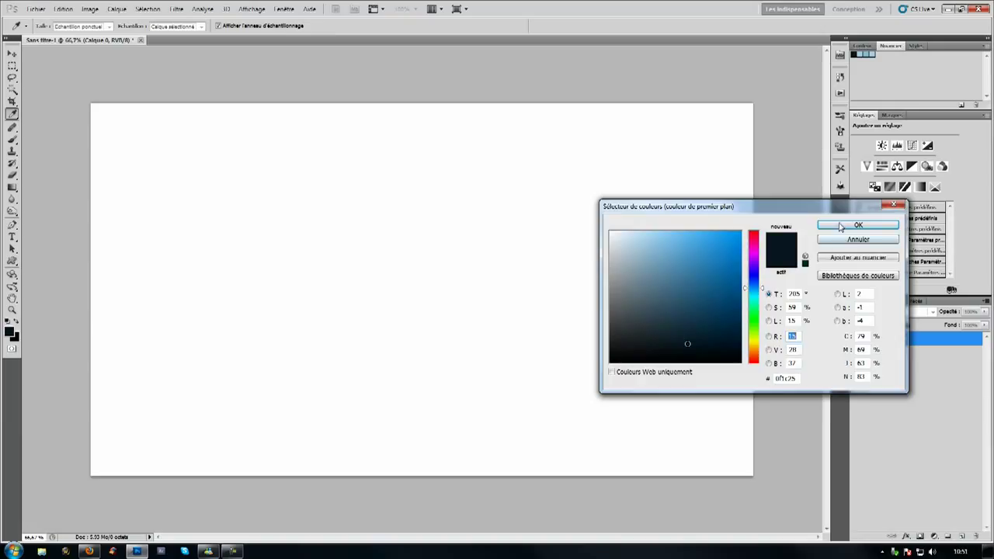
click(842, 225)
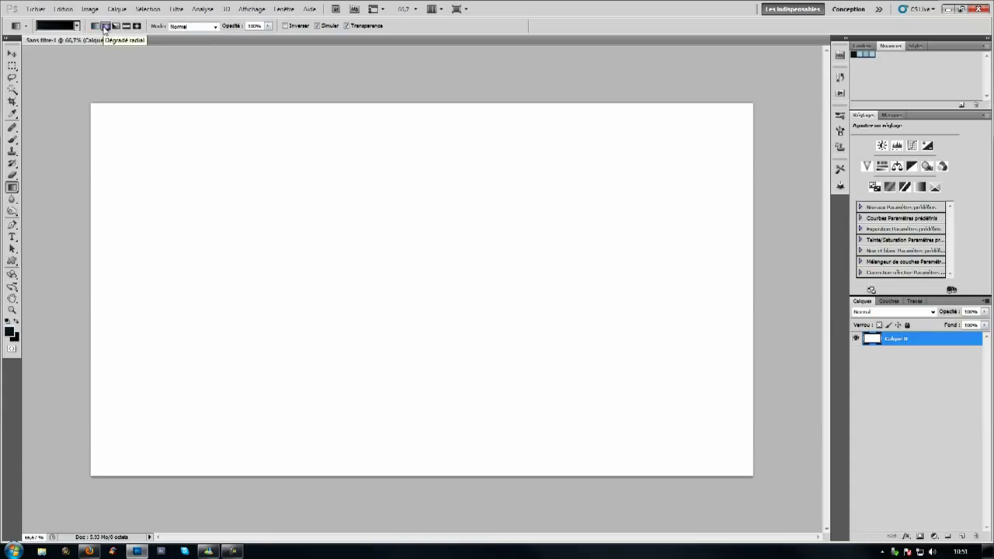
Step: Fill Calque 0 with a radial gradient running from the canvas centre out past its right edge
click(106, 27)
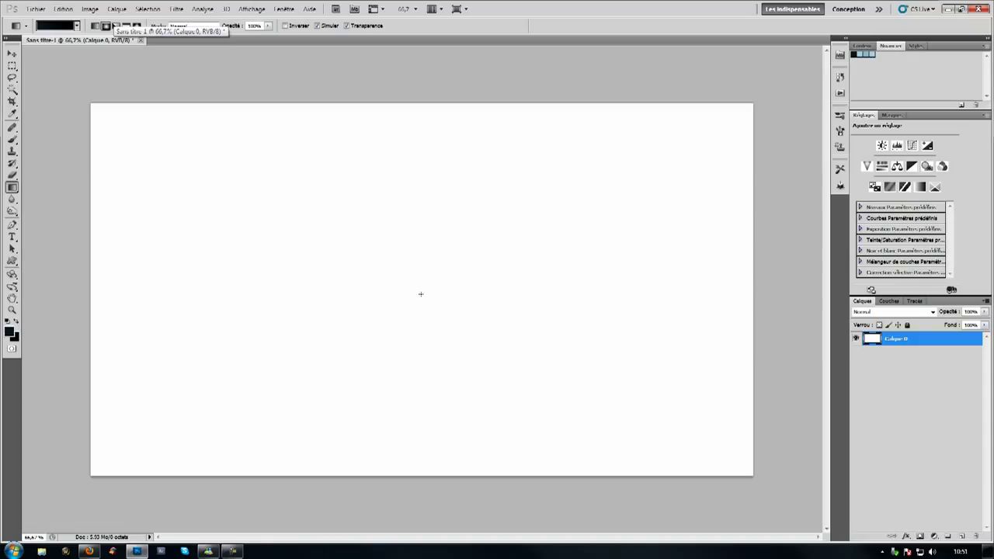
drag(432, 243, 437, 102)
drag(427, 60, 427, 59)
key(ctrl+z)
drag(417, 288, 816, 293)
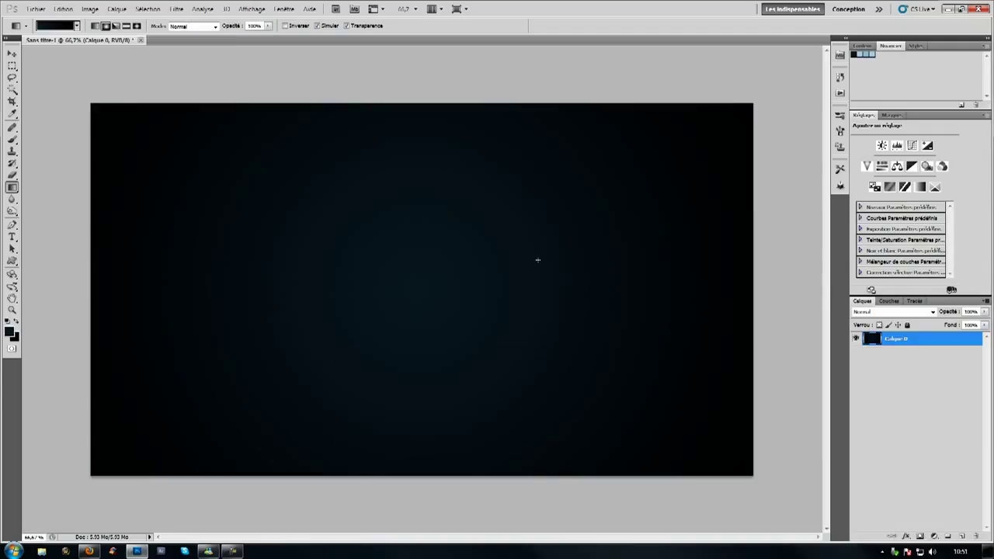
Step: Set up the Text tool with Arial Bold and white (ffffff) as the text colour
click(11, 236)
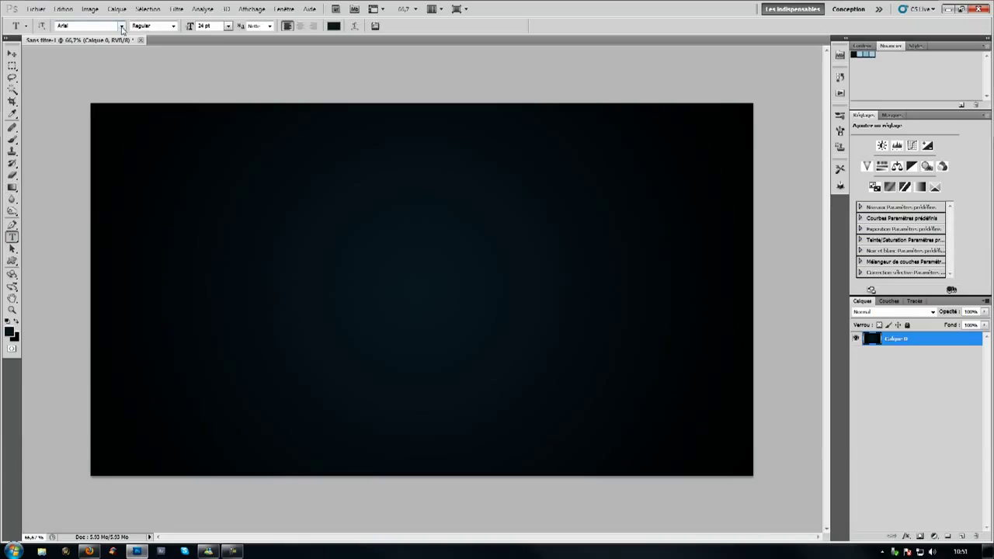
click(173, 26)
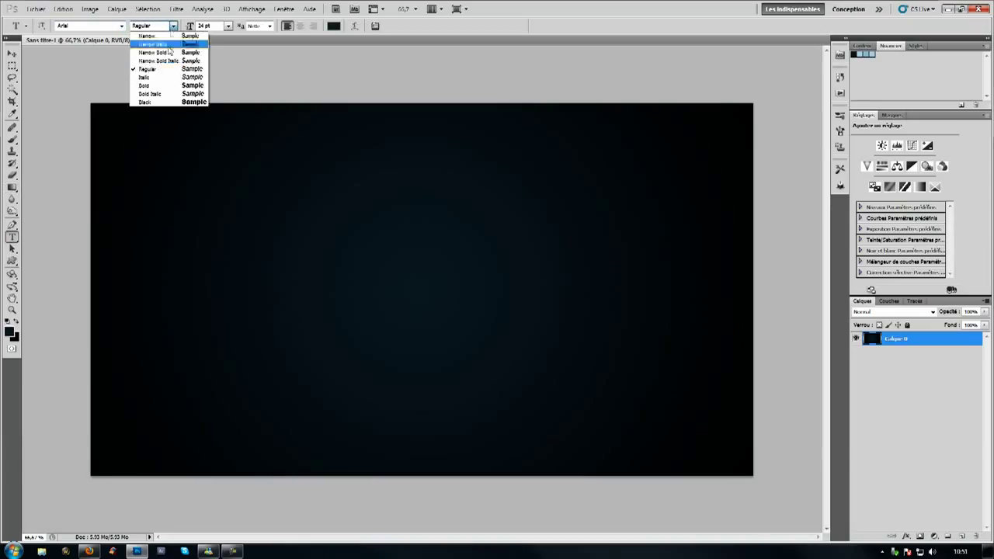
click(166, 86)
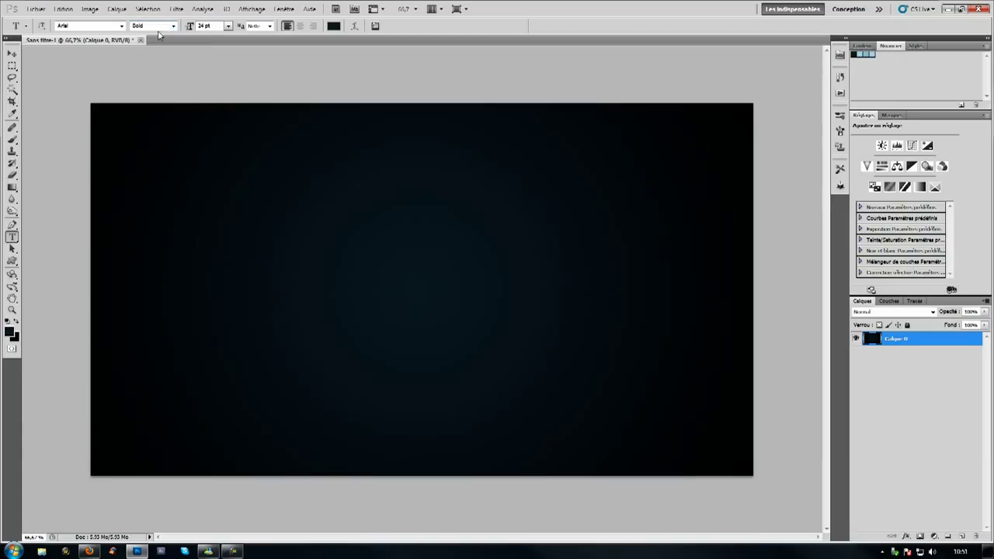
click(333, 26)
drag(617, 288, 533, 184)
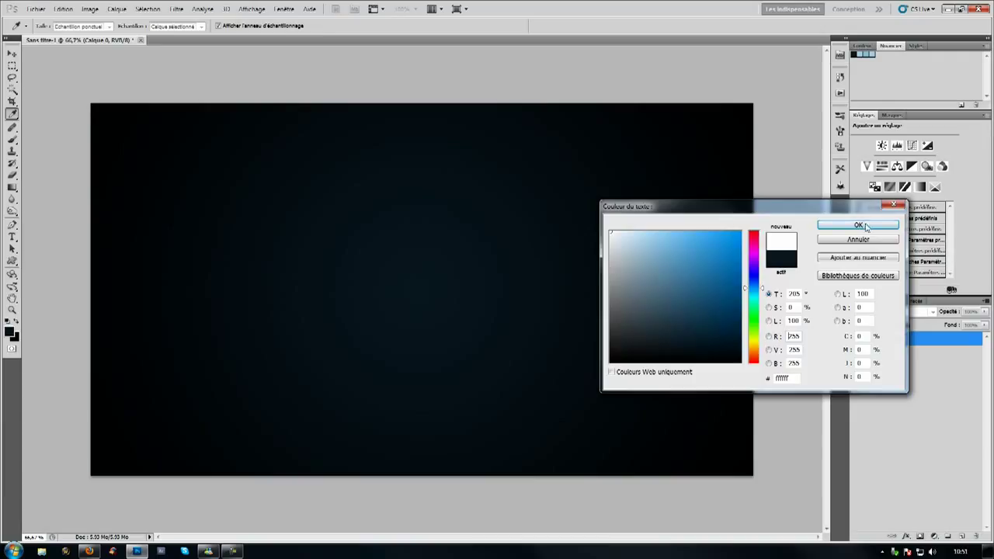
click(857, 224)
Step: Add the text "Tutoriel" near the middle of the canvas and commit it
click(396, 291)
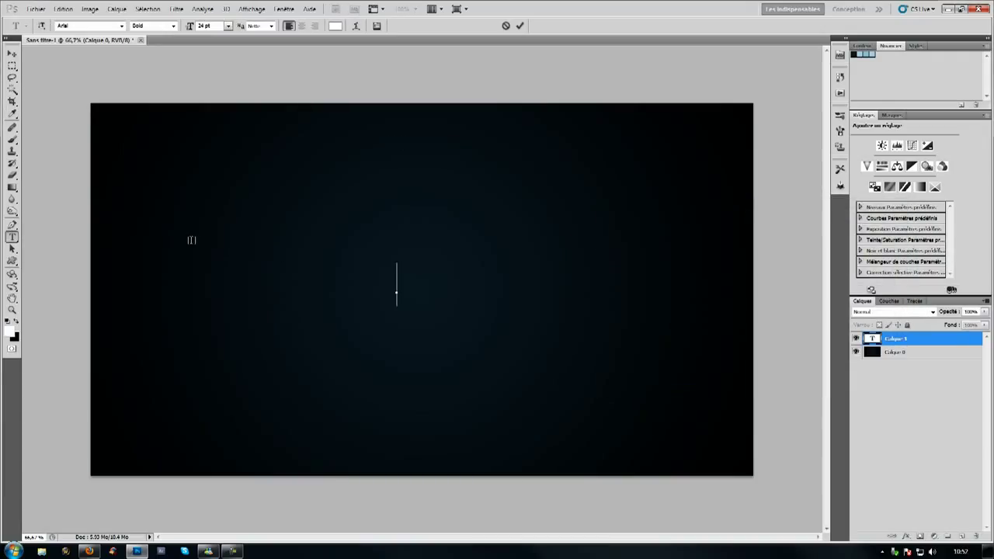
text(K)
key(BackSpace)
text(Tut )
text(riel)
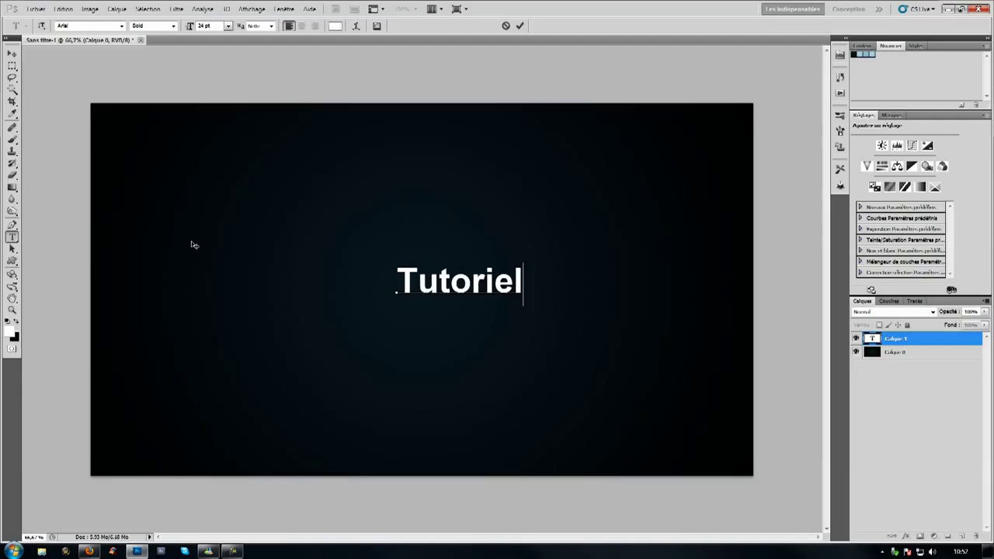
key(ctrl+Return)
Step: Enlarge the "Tutoriel" text to 36 pt and move it to the centre of the canvas
click(228, 26)
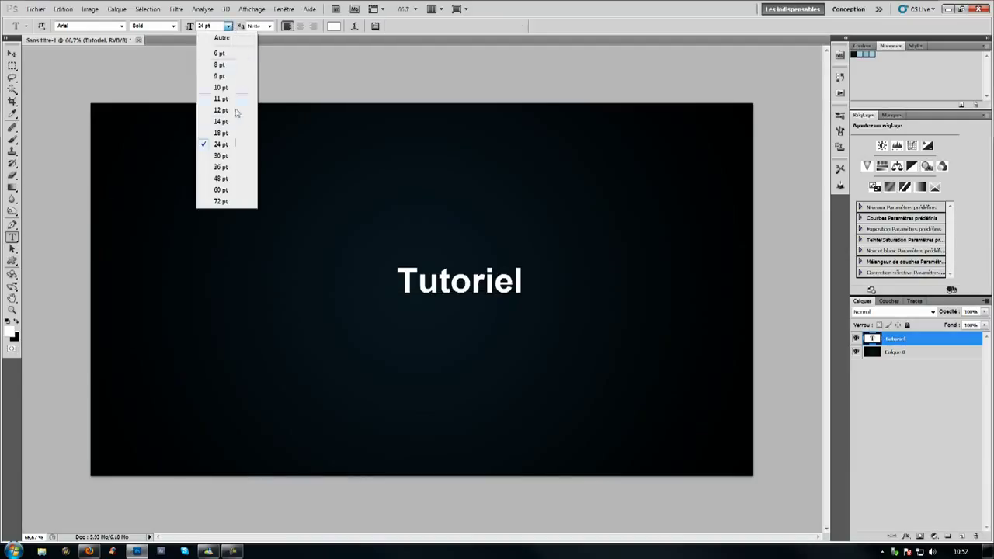
click(226, 162)
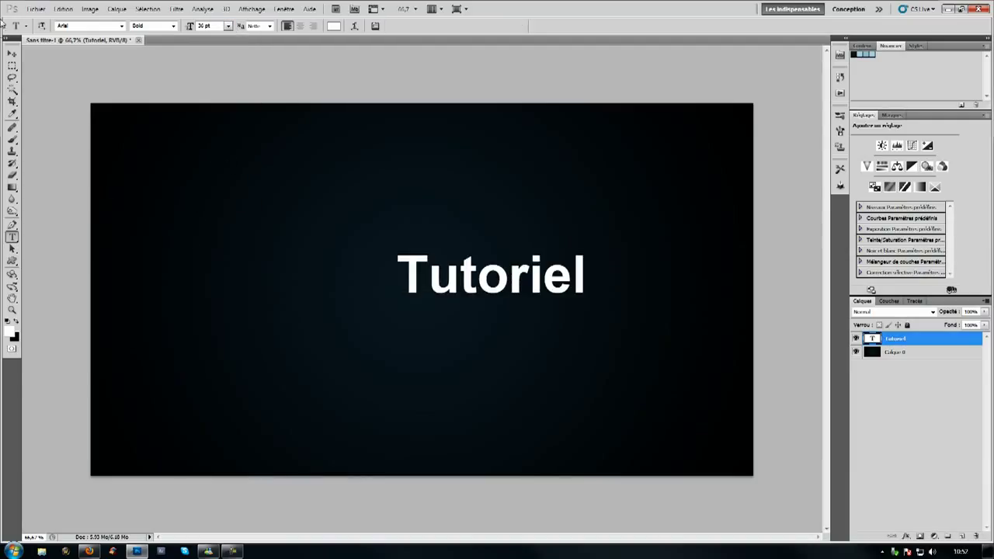
click(12, 53)
drag(553, 294, 474, 300)
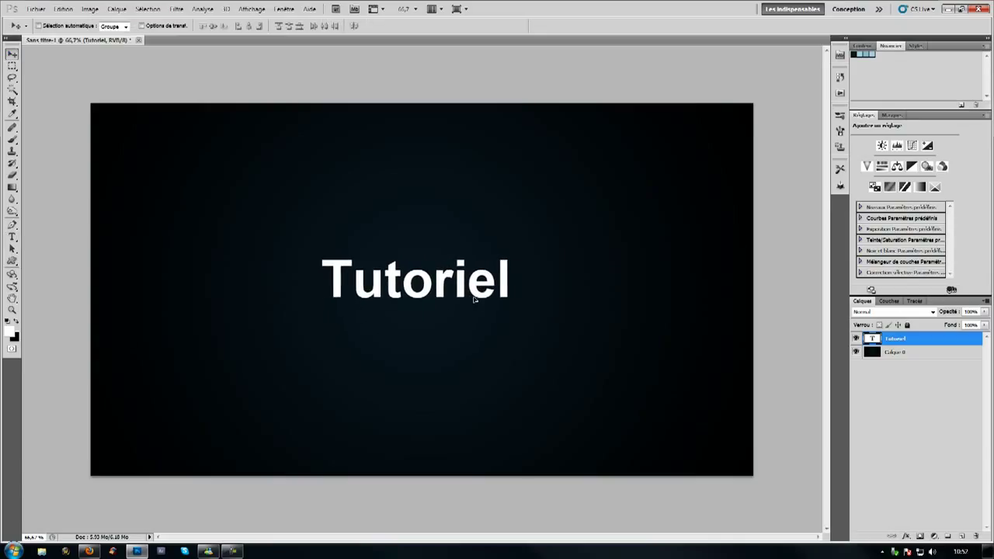
Step: Open the blending options of the Tutoriel layer and enable a drop shadow (Ombre portée) with its default settings
right_click(935, 342)
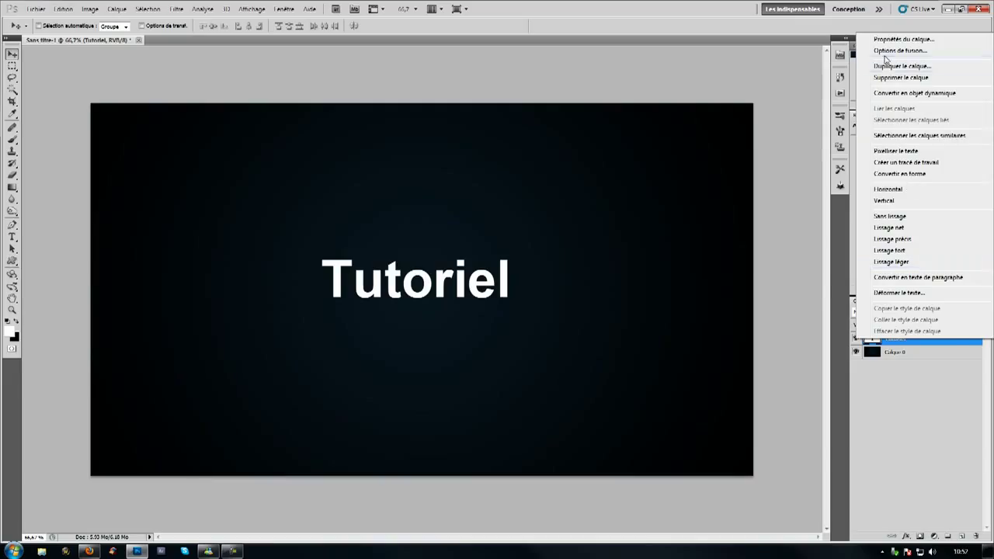
key(Escape)
key(h)
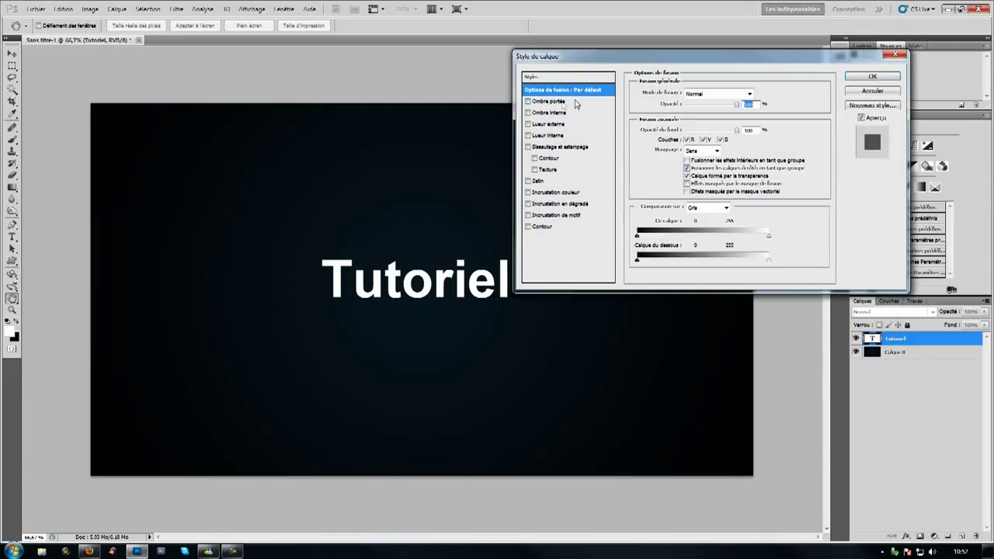
click(560, 102)
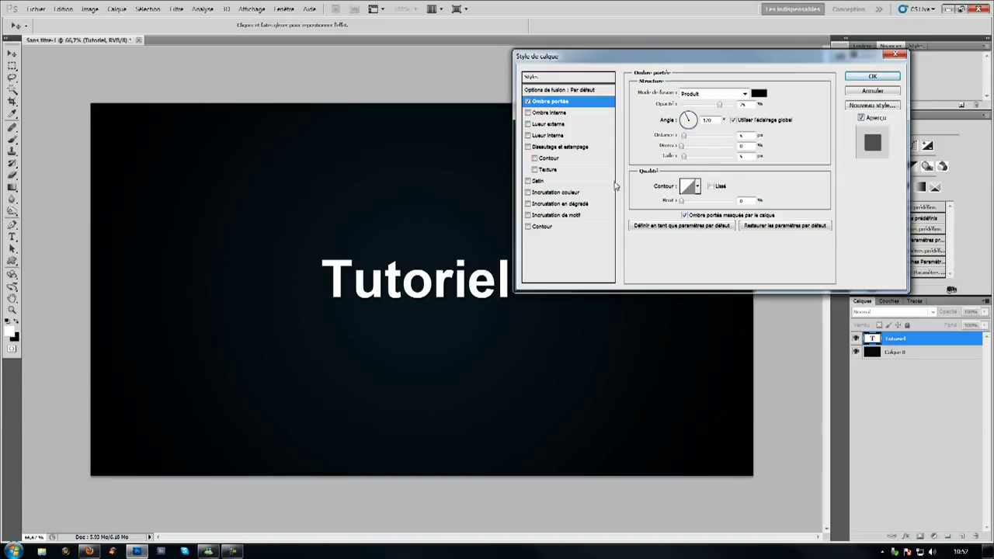
Step: Add an outer glow (Lueur externe) to the text in light blue afd3e2 with 50% opacity and a slightly smaller size
click(553, 125)
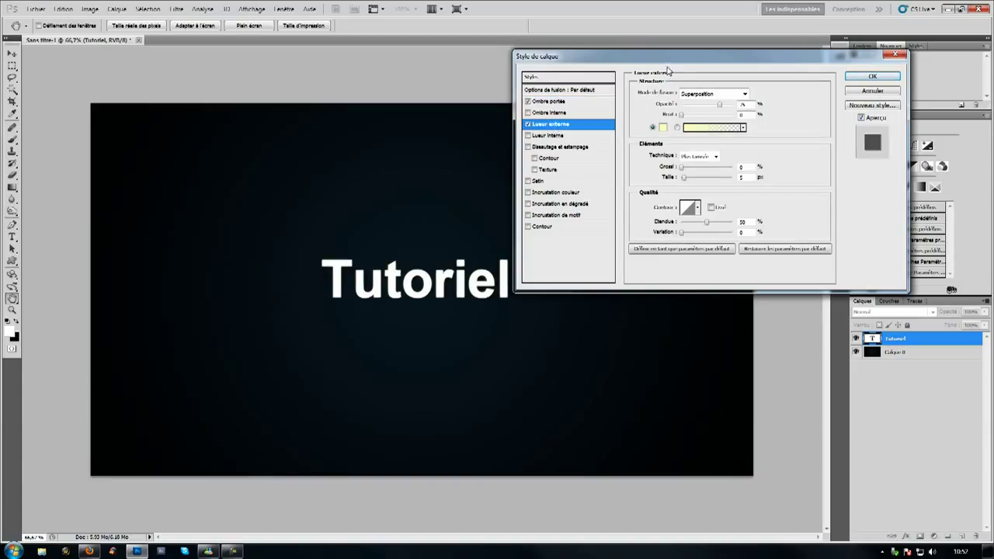
drag(575, 60, 475, 95)
click(562, 163)
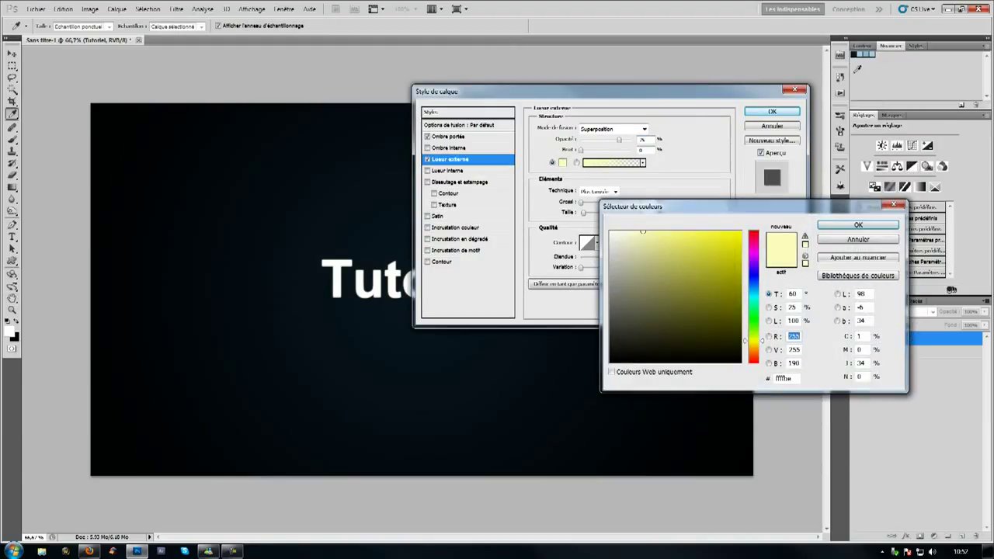
click(862, 53)
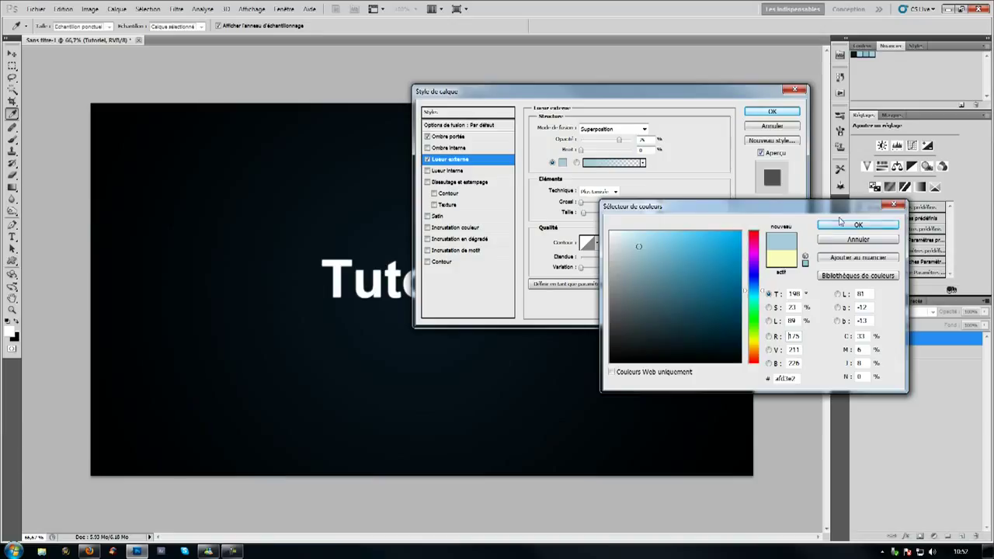
click(840, 226)
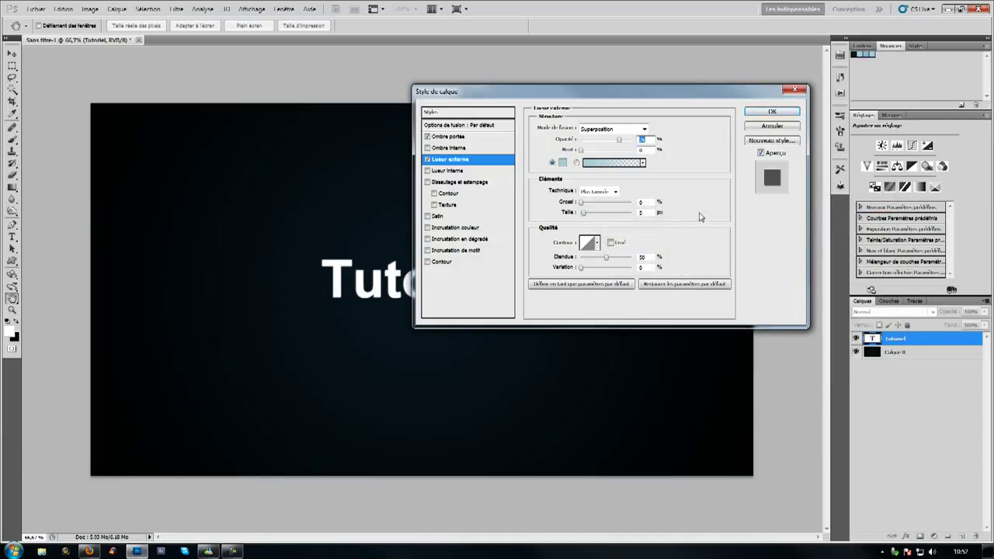
drag(619, 143, 607, 143)
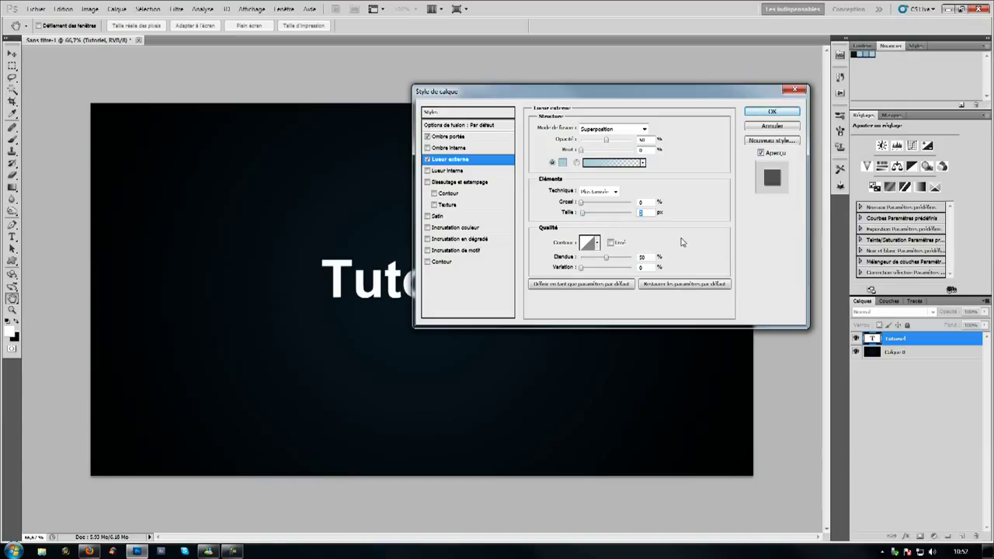
Step: Enable the inner glow (Lueur interne) and set the outer glow's blend mode to Normal
click(451, 172)
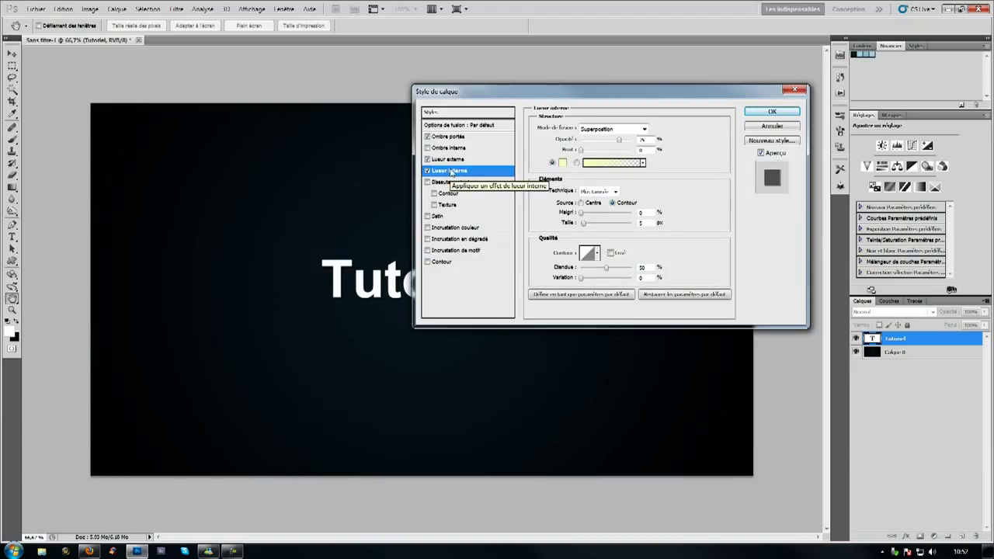
click(458, 159)
click(591, 129)
click(590, 139)
Step: Set the inner glow to Normal blend mode, blue 93c1d4 and 100% opacity, and reduce its size slightly
click(464, 171)
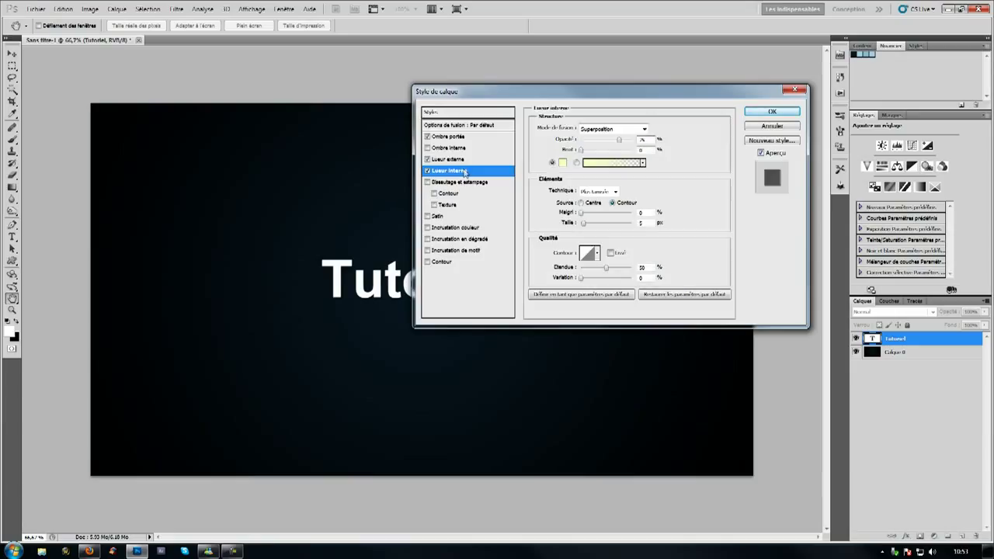
click(589, 131)
click(589, 142)
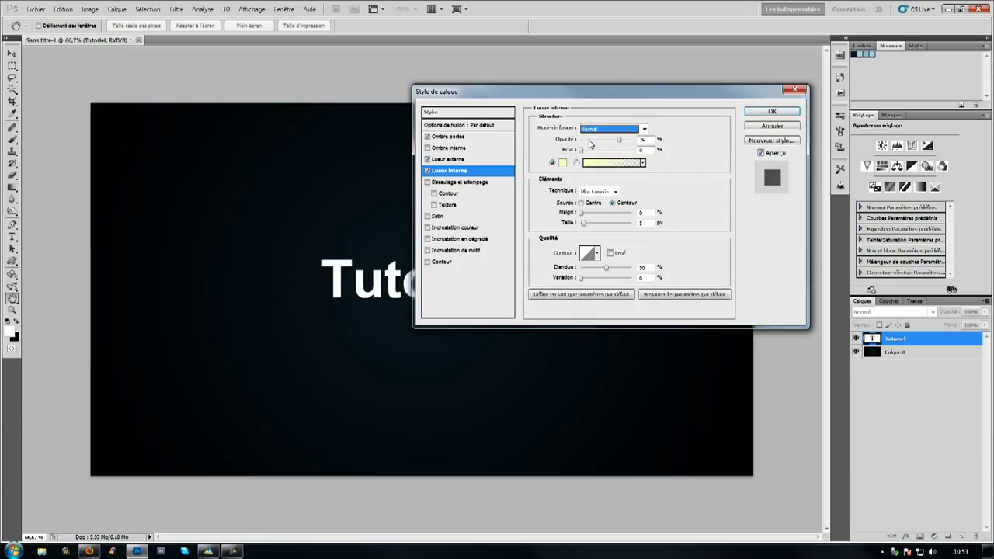
click(562, 163)
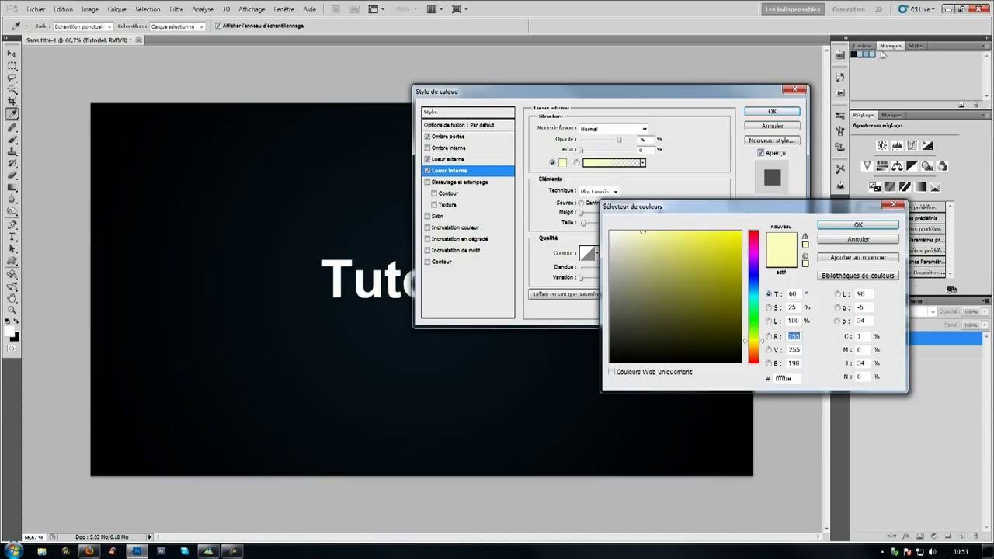
click(869, 53)
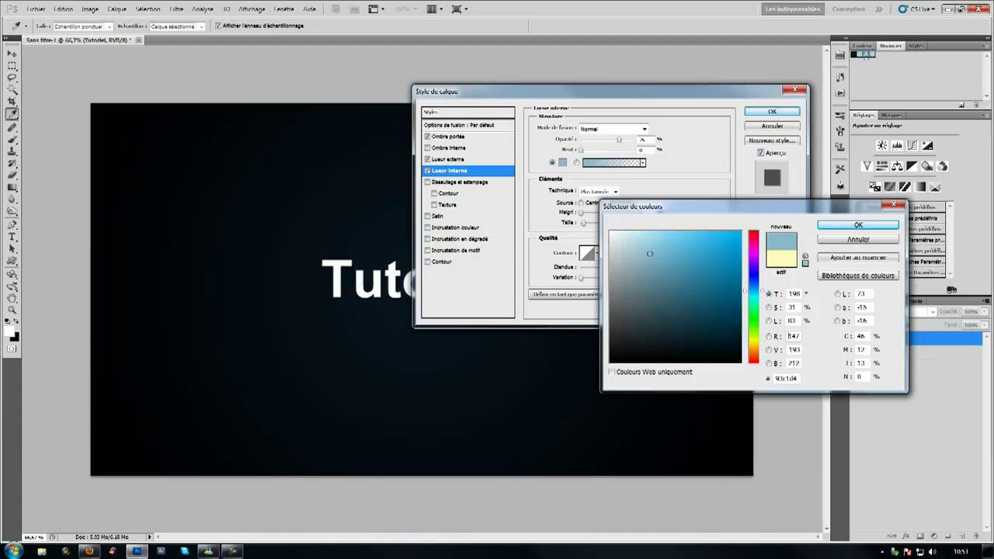
click(852, 225)
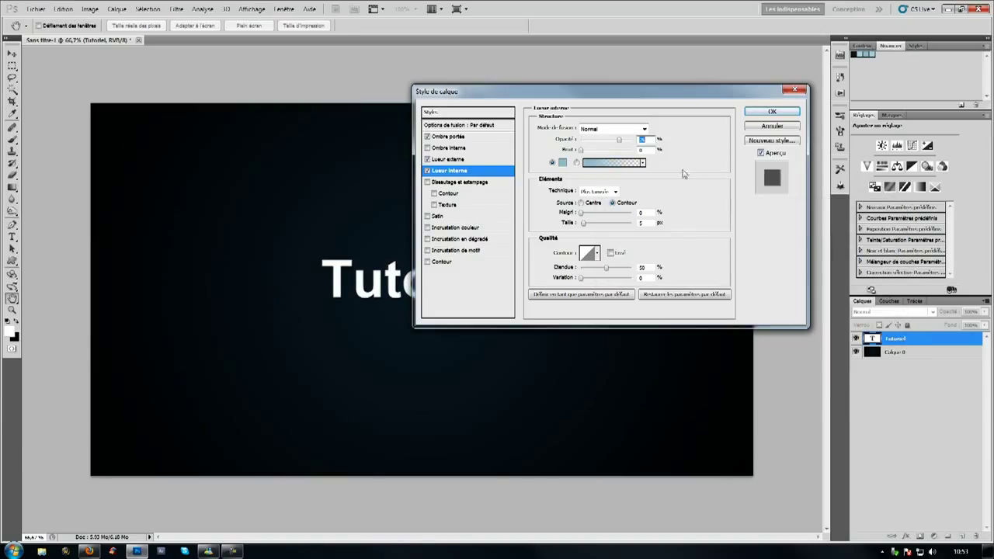
drag(622, 139, 644, 144)
click(584, 224)
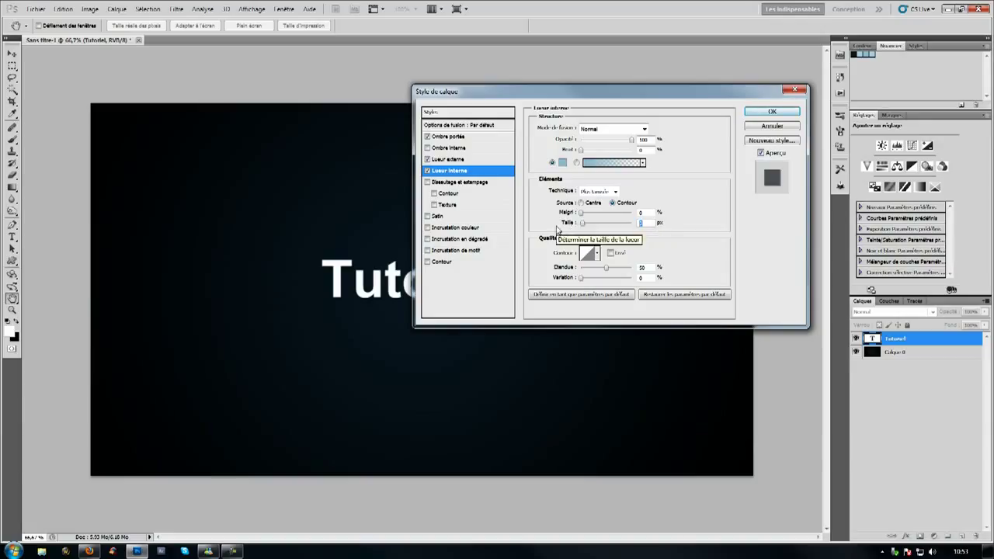
Step: Enable the gradient overlay (Incrustation en dégradé) using the foreground-to-background preset, with its black end stop recoloured to light blue afd3e2
click(483, 240)
click(596, 151)
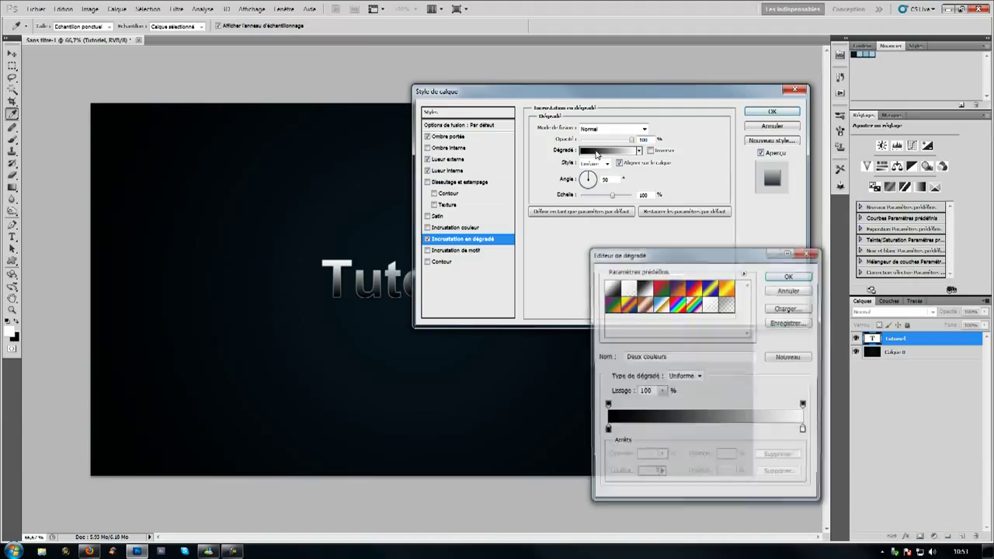
click(610, 287)
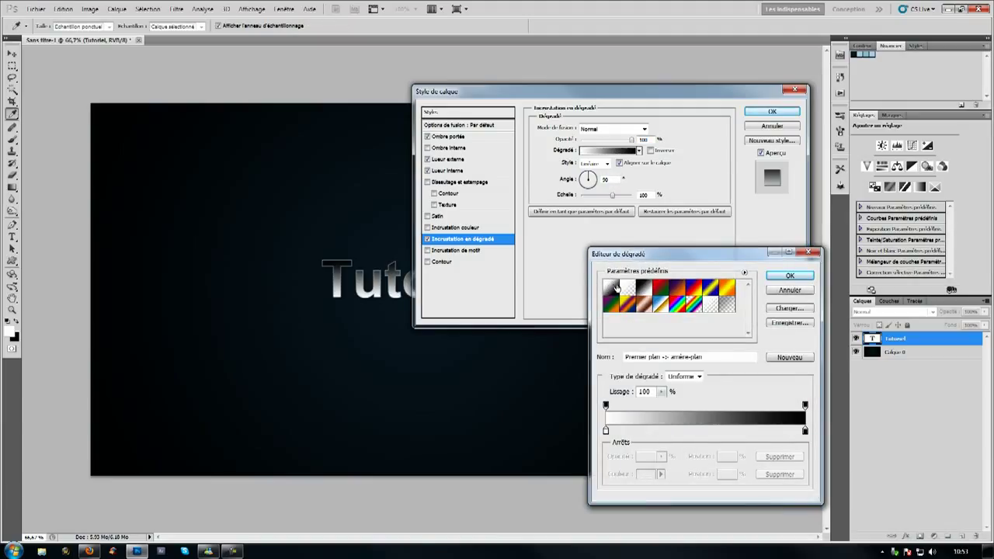
click(627, 287)
click(620, 288)
double_click(805, 432)
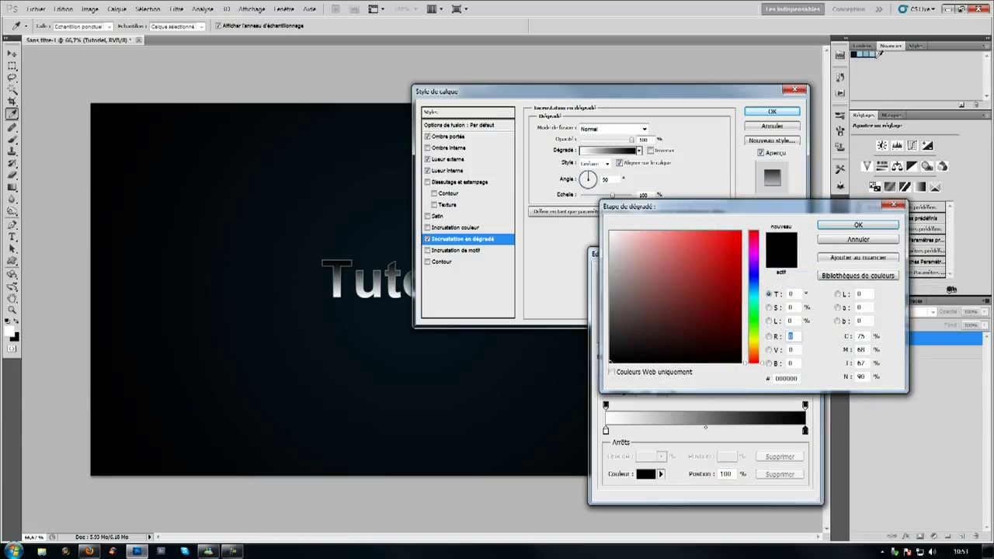
click(873, 53)
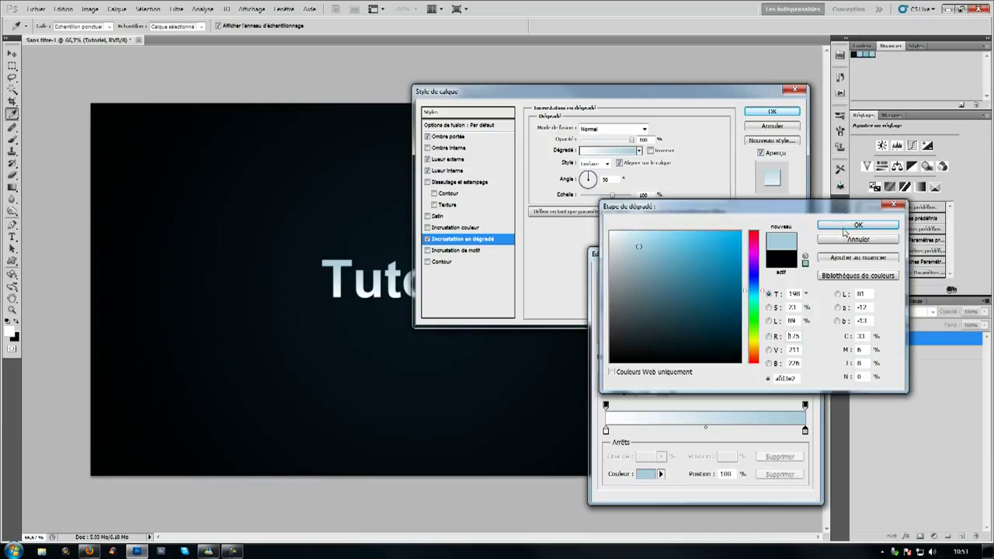
click(854, 224)
Step: Swap the gradient's colour stops so light blue is at the start and white at the end, and accept the gradient
drag(606, 431, 714, 432)
drag(803, 431, 605, 431)
drag(715, 432, 804, 432)
click(784, 278)
drag(644, 93, 755, 73)
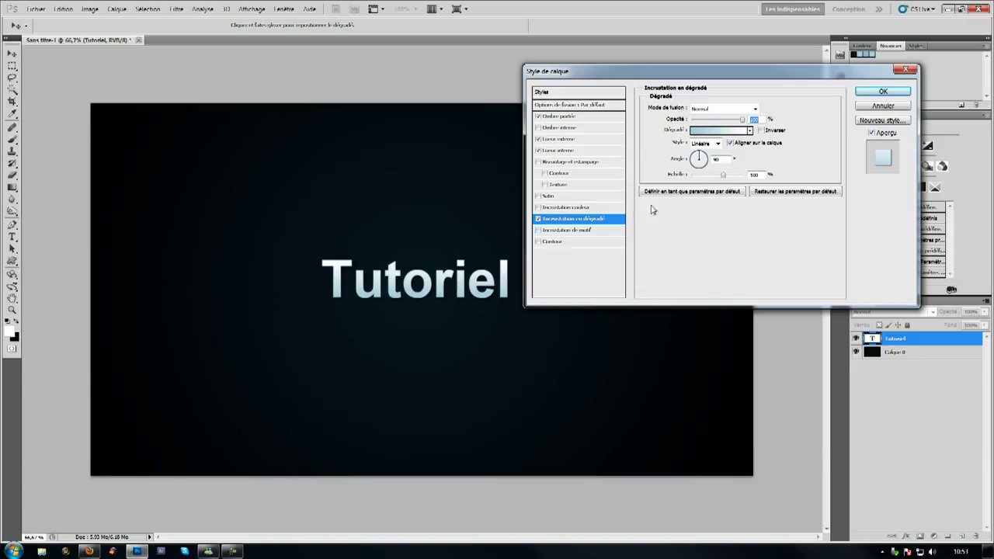
Step: Adjust the gradient overlay's scale (Echelle) to its maximum and apply the layer style to the Tutoriel text
click(728, 176)
drag(730, 181, 748, 178)
drag(741, 179, 395, 292)
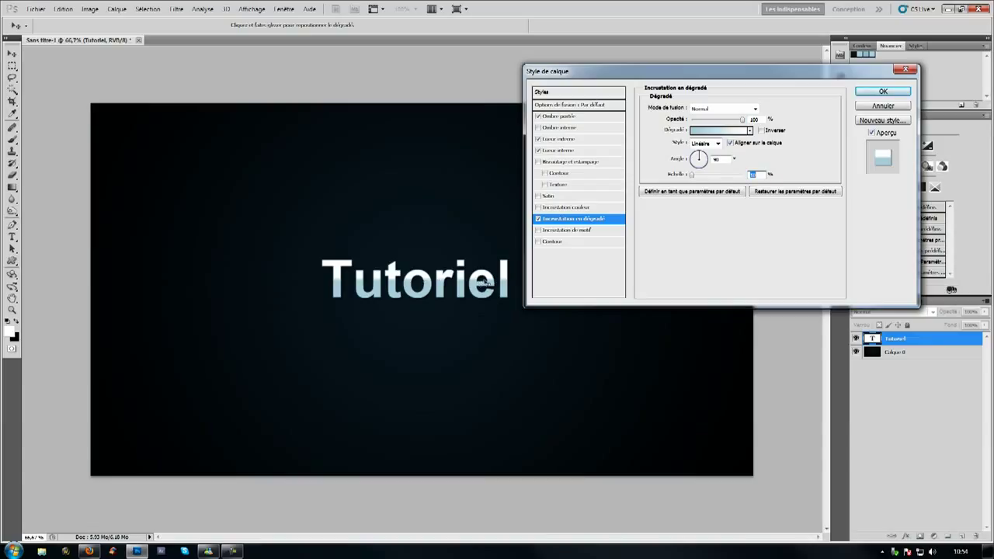
drag(692, 177, 749, 180)
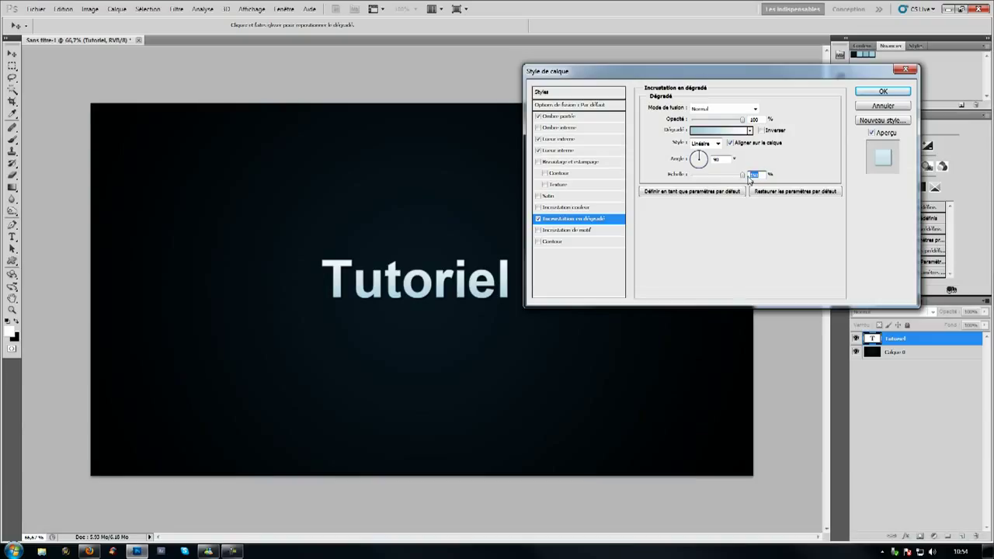
click(882, 91)
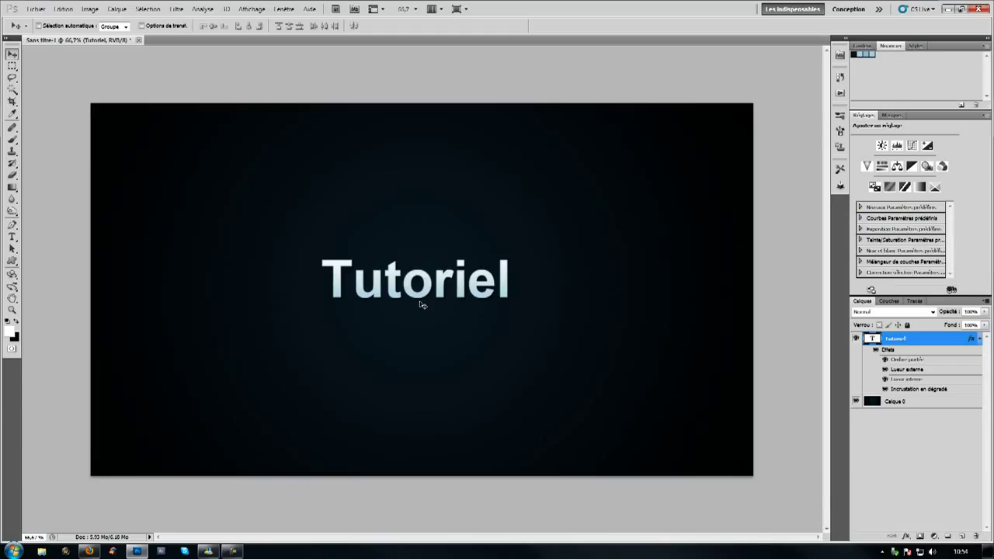
key(ctrl+plus)
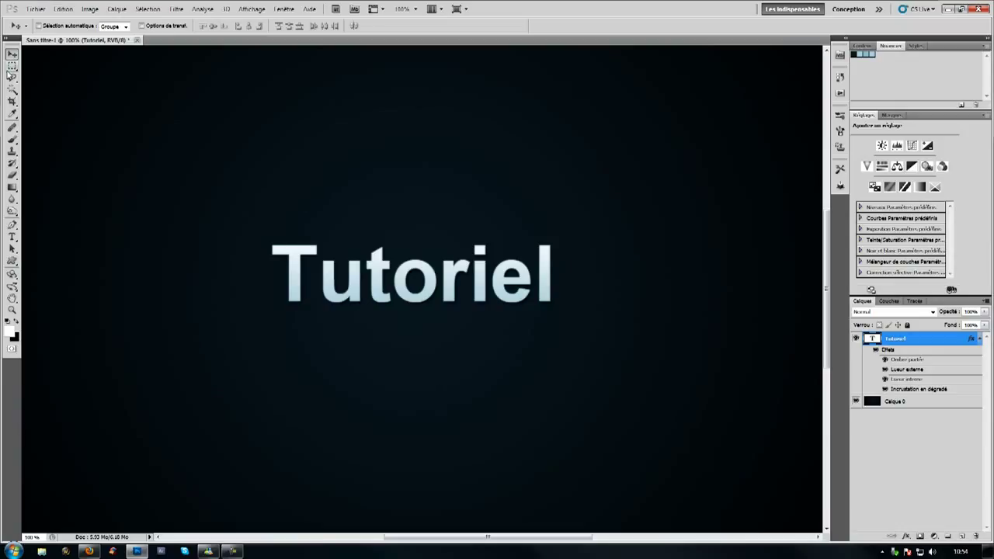
key(ctrl+minus)
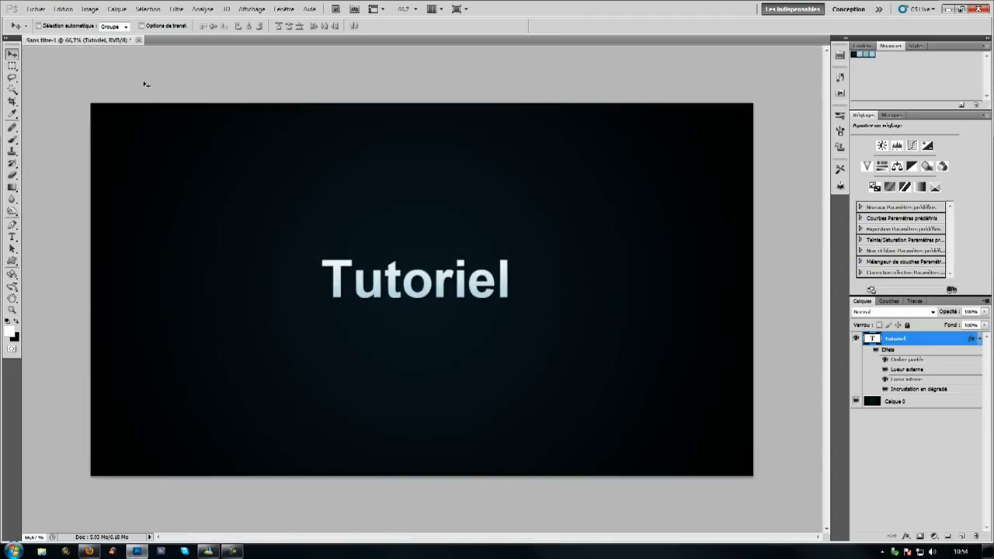
Step: Add a new empty layer directly above the background layer Calque 0
click(177, 8)
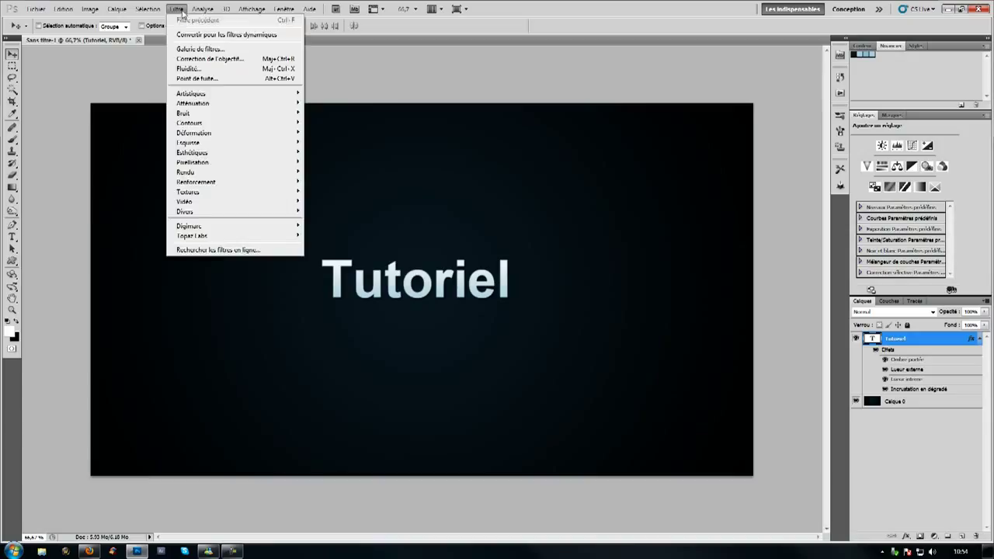
click(176, 9)
click(895, 401)
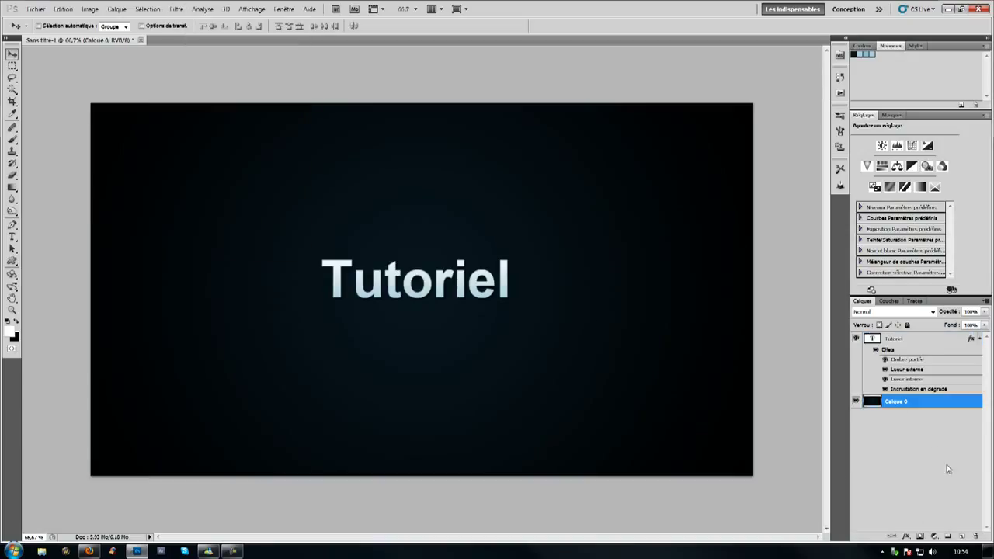
click(961, 537)
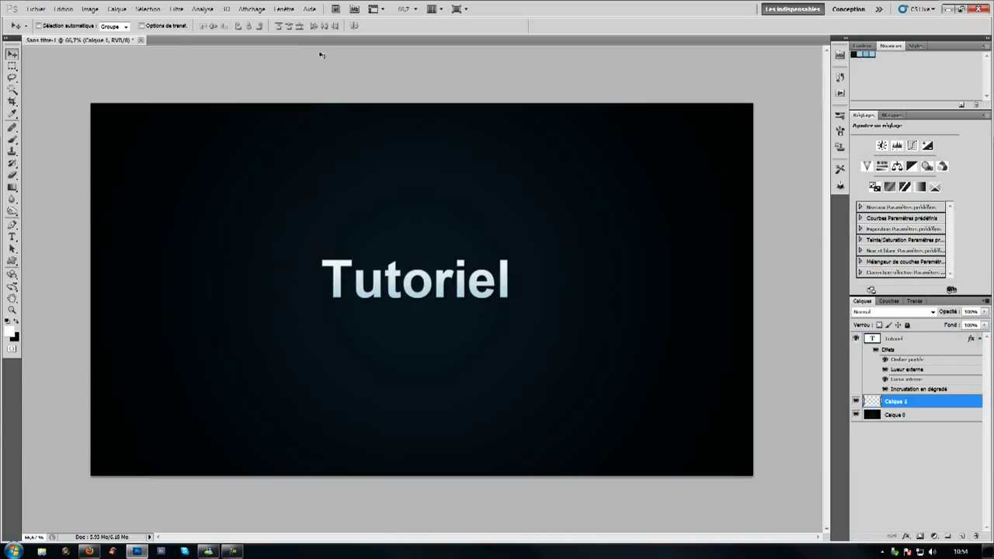
Step: Render clouds (Nuages) on the new layer Calque 1 and set its blend mode to Lumière tamisée
click(176, 8)
mouse_move(230, 172)
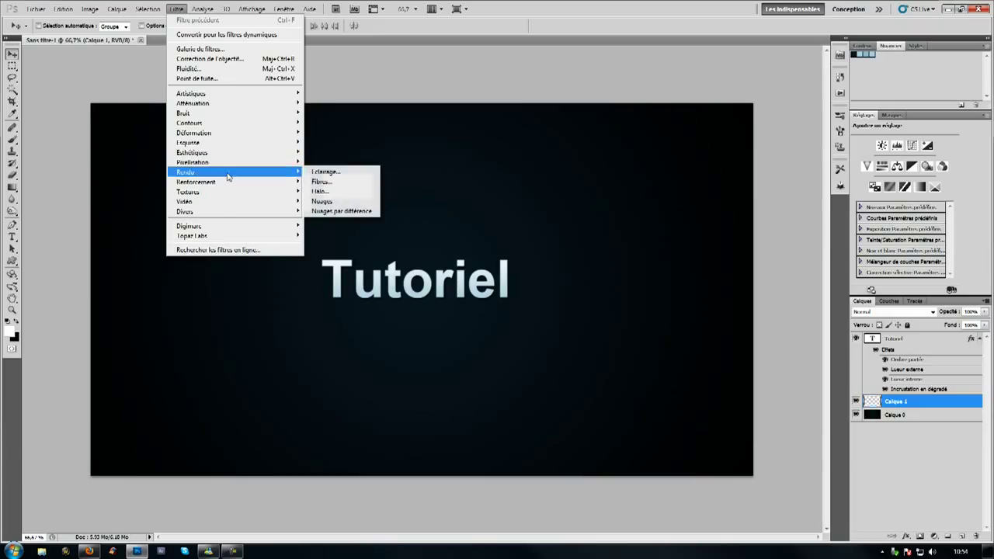
click(339, 202)
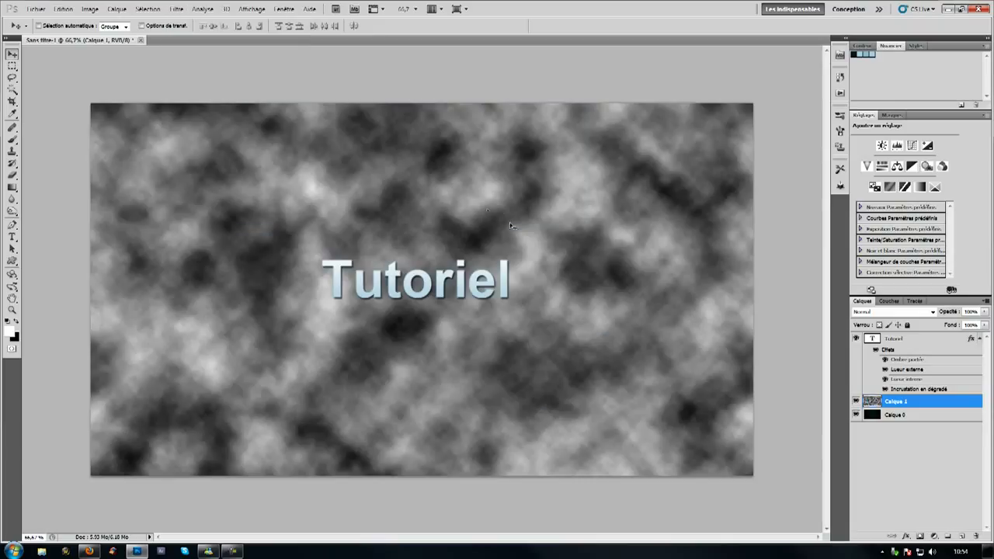
click(857, 312)
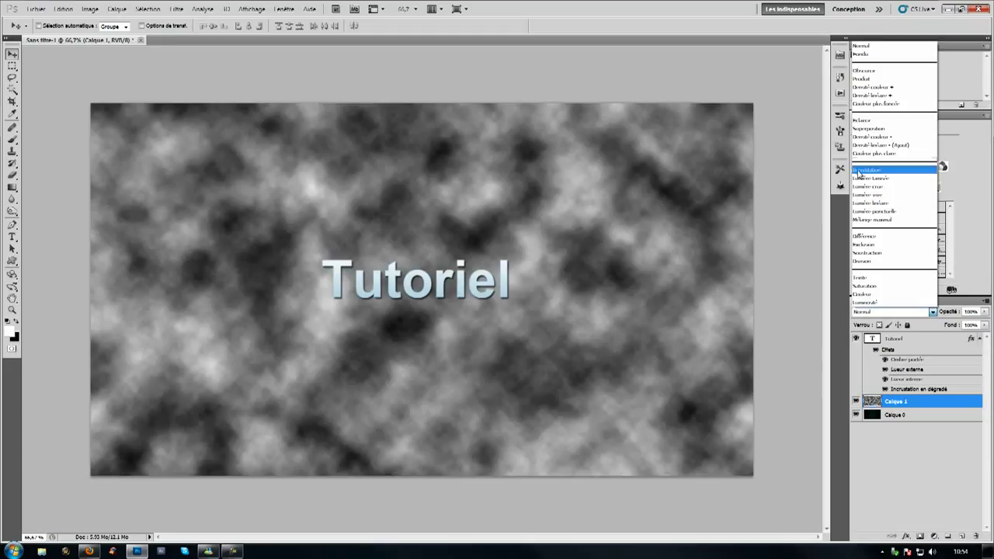
click(858, 174)
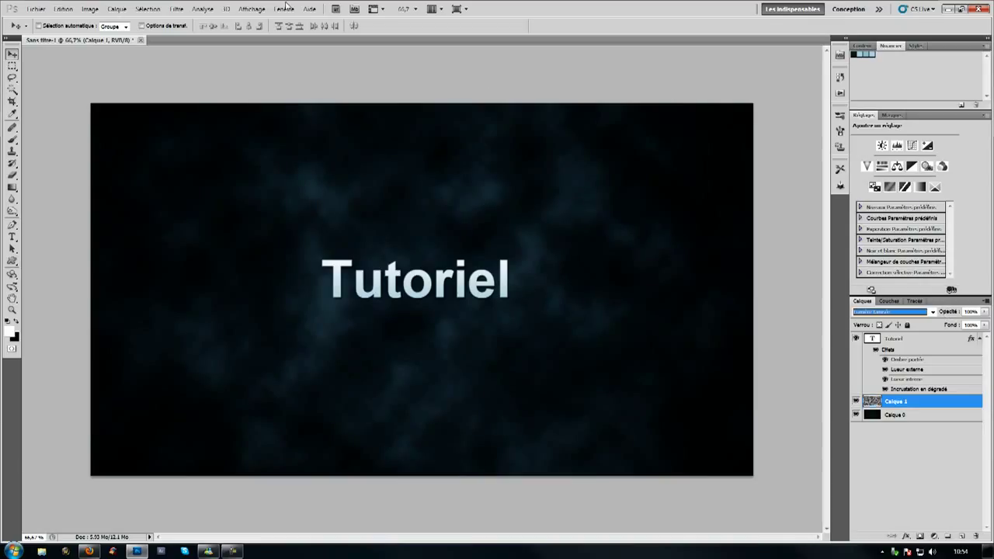
Step: Soften the clouds on Calque 1 slightly with a Gaussian blur (Flou gaussien) of small radius
click(176, 8)
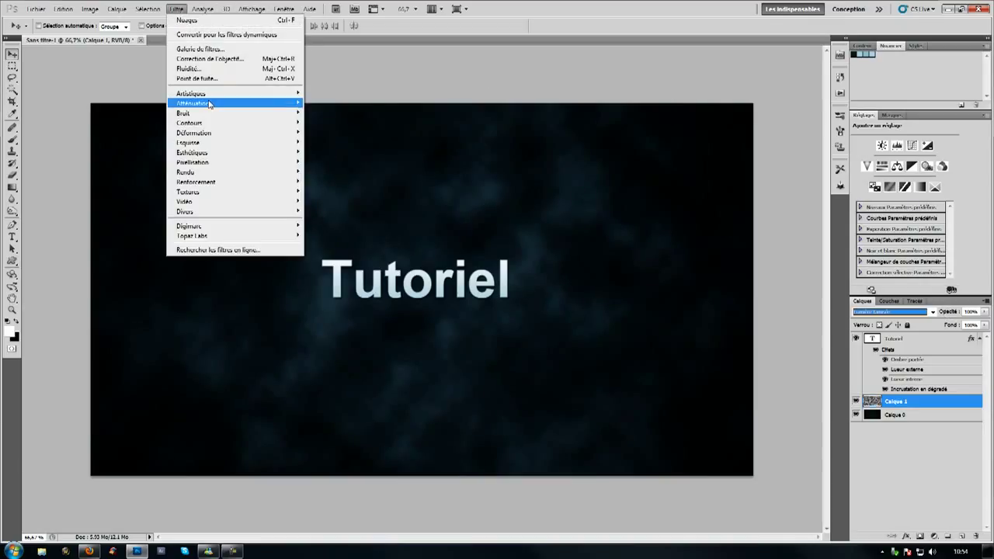
mouse_move(209, 103)
click(340, 151)
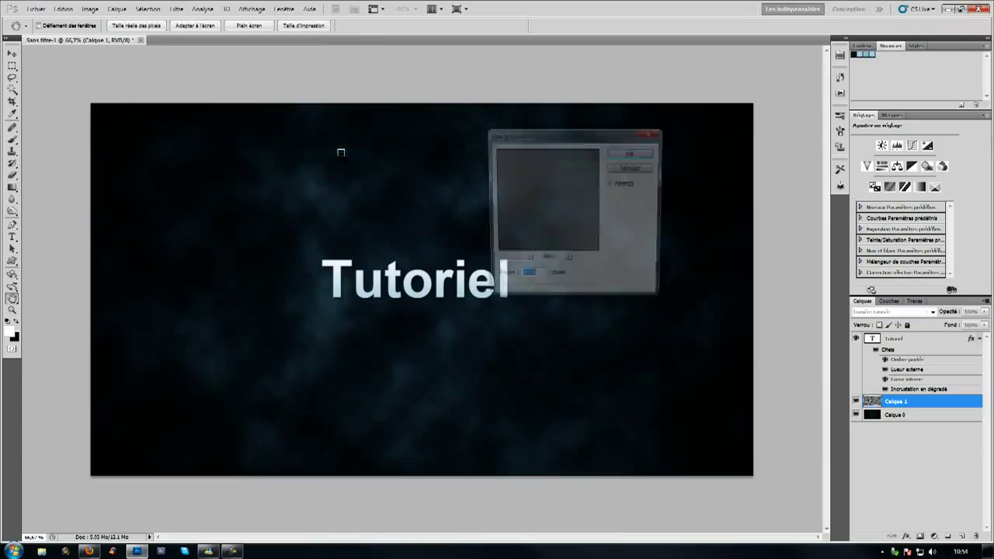
drag(554, 294, 520, 296)
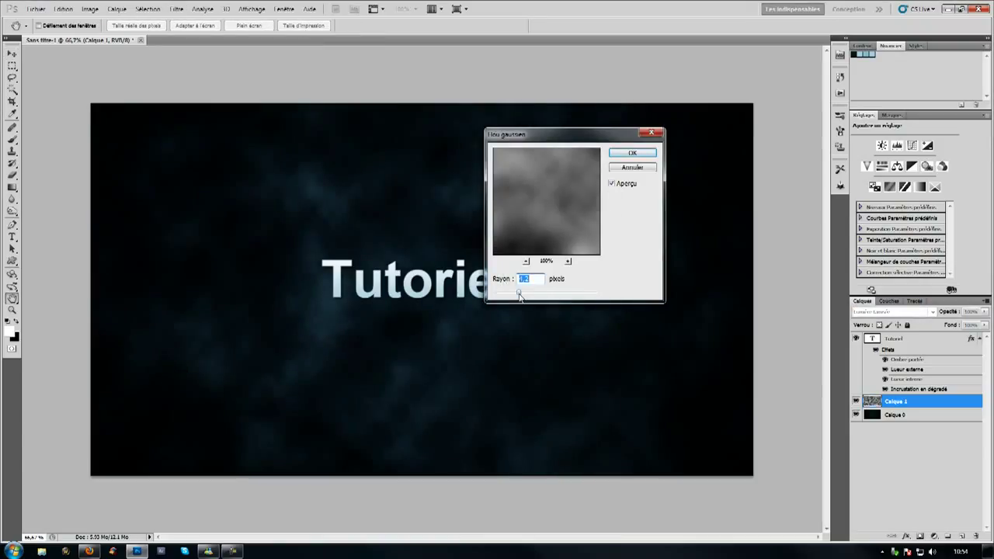
drag(519, 296, 509, 295)
click(633, 153)
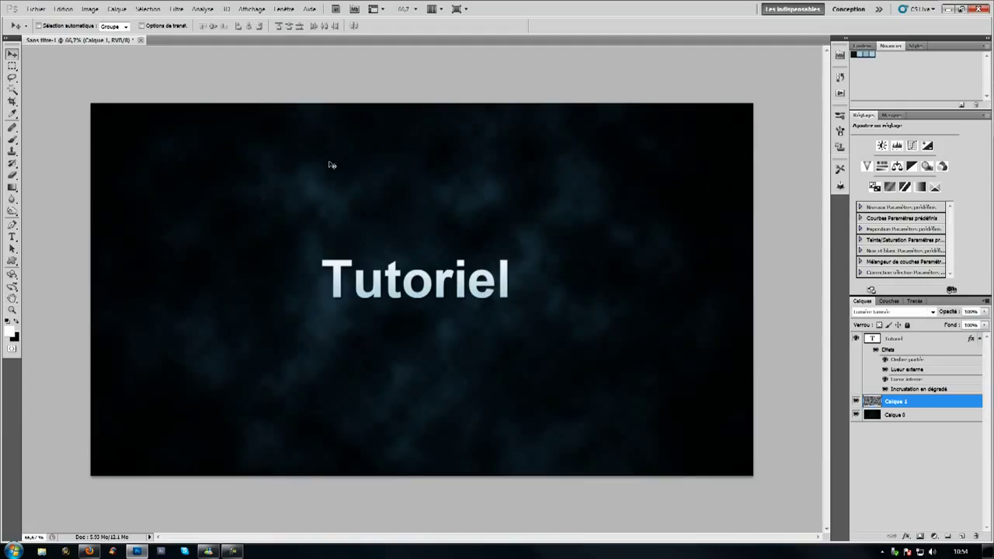